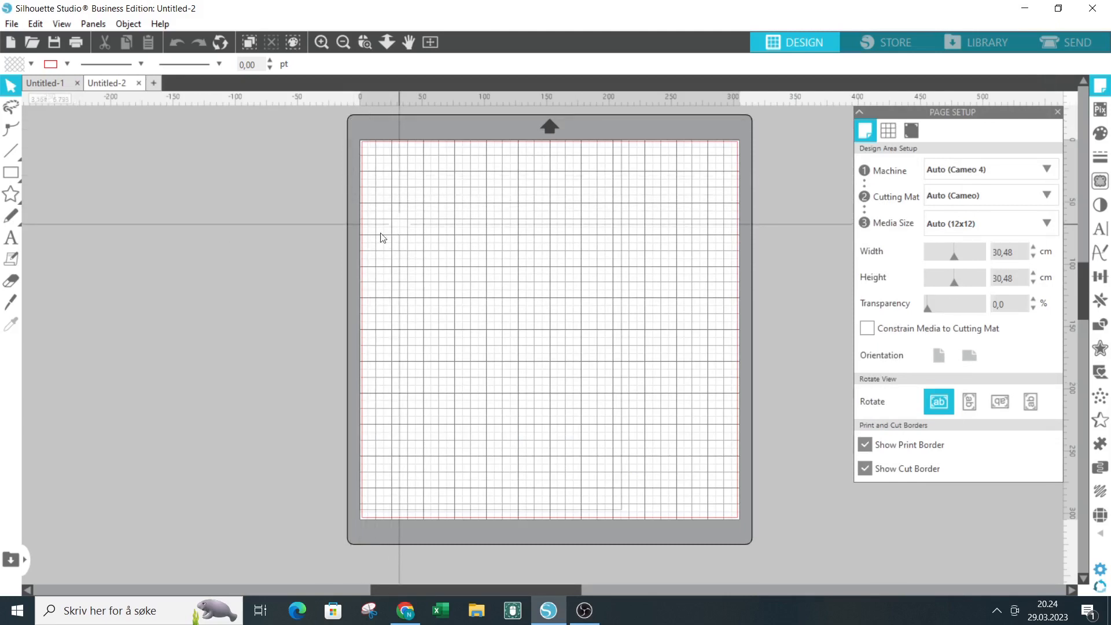
Draw a five-pointed star about 16.7 by 16.3 cm and position it fully inside the upper part of the page.
click(13, 199)
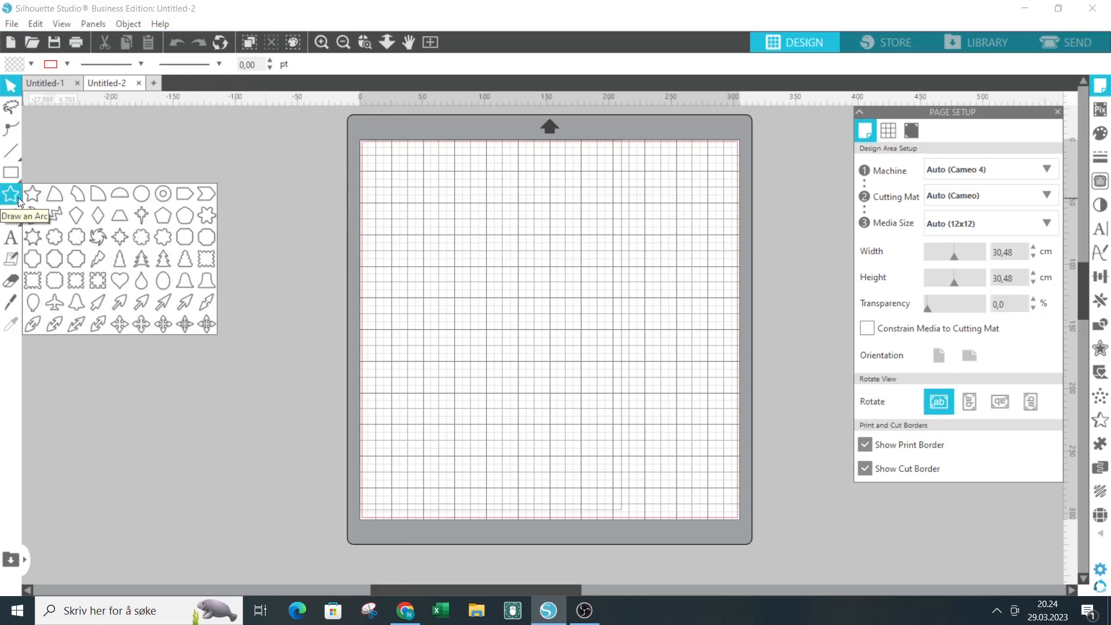
click(26, 196)
drag(436, 186, 511, 271)
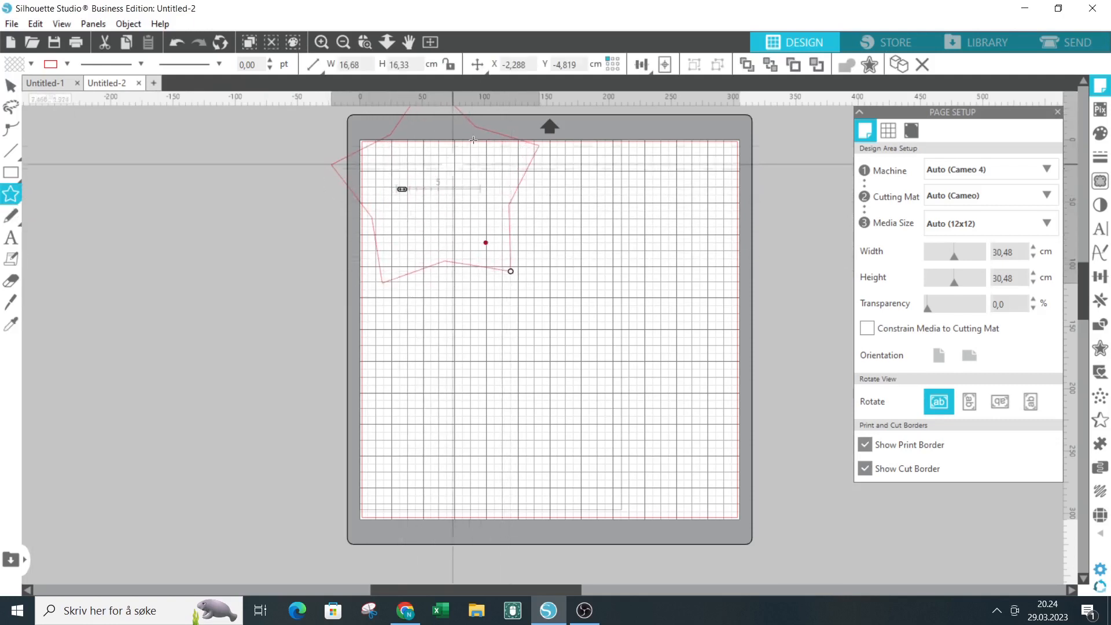
click(15, 92)
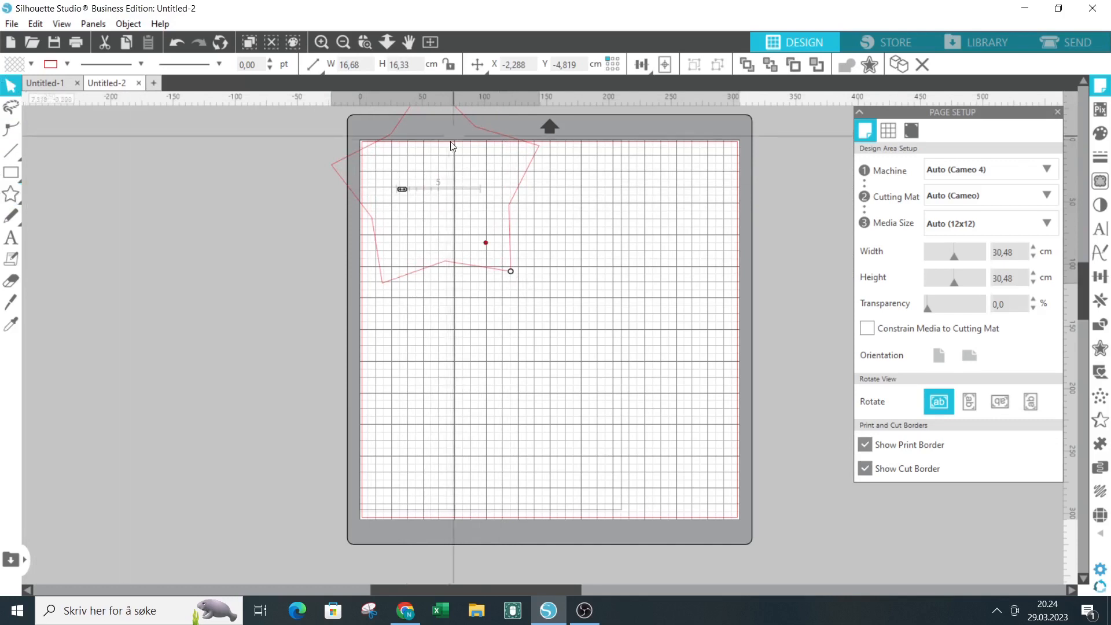
drag(505, 152, 567, 215)
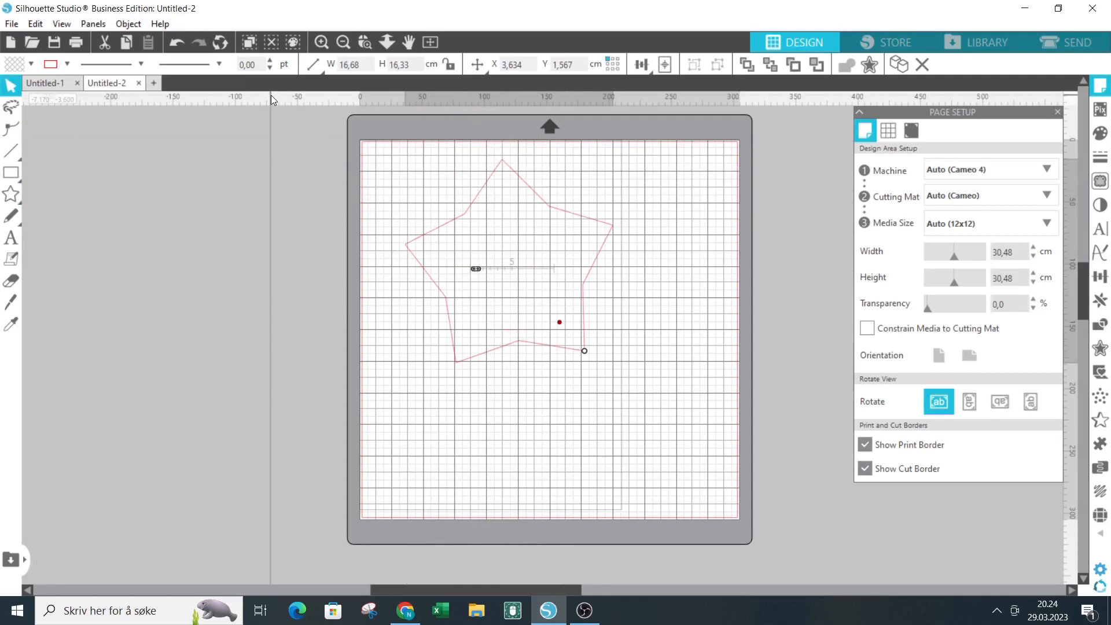
Add the text 134 inside the star and shrink the star around it to about 6.14 by 6.25 cm.
click(10, 244)
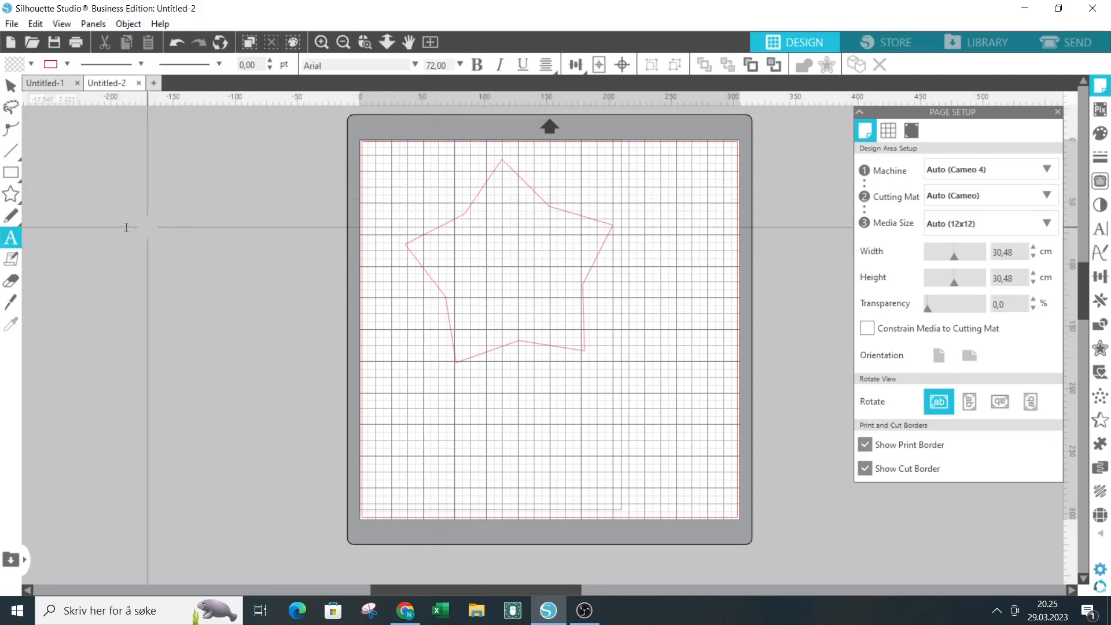
click(468, 267)
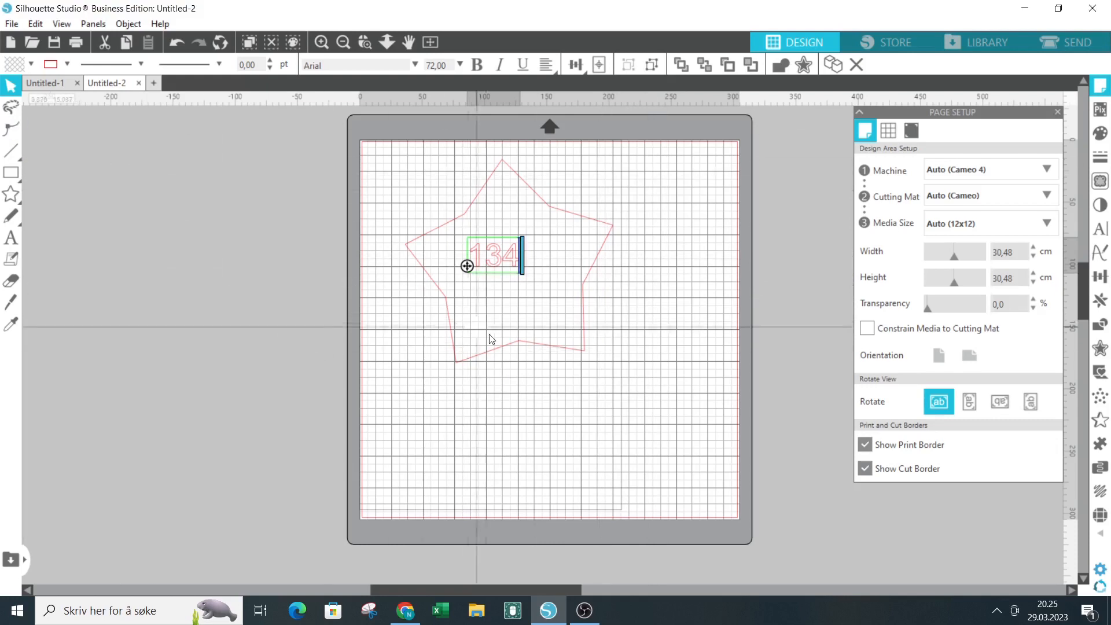
click(584, 352)
drag(585, 355, 511, 297)
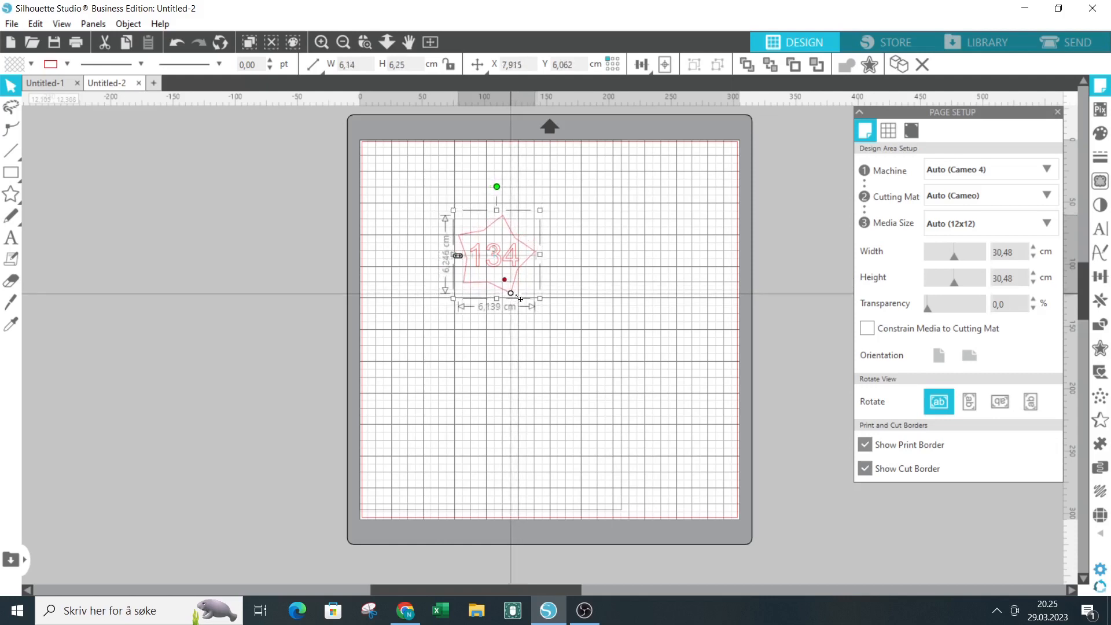
click(560, 303)
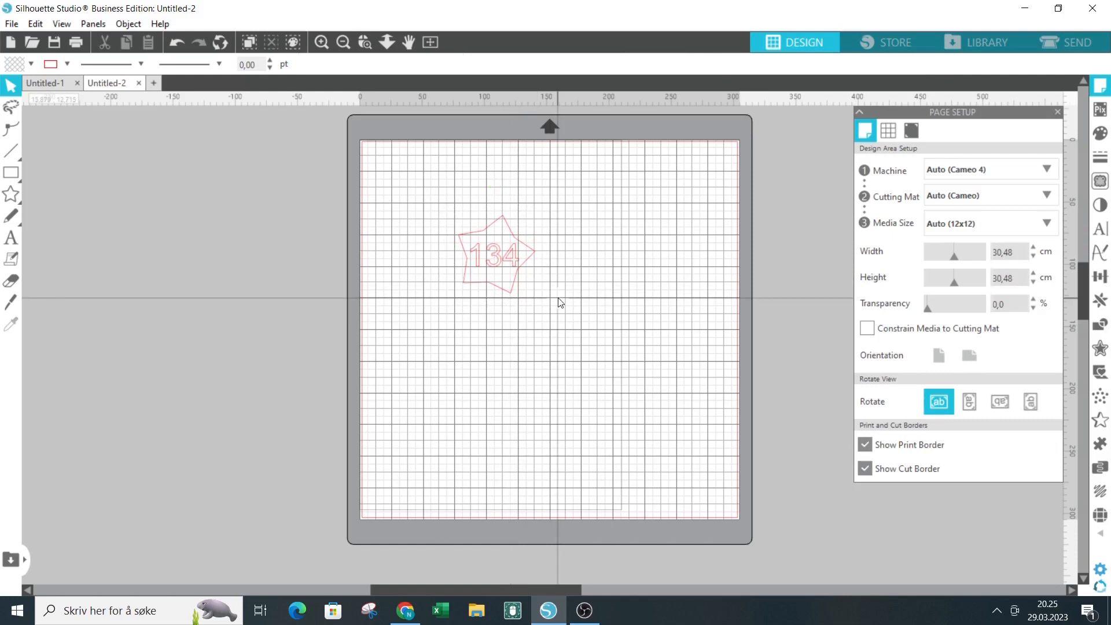
Move the text 134 out of the star to the empty area on its right.
click(494, 255)
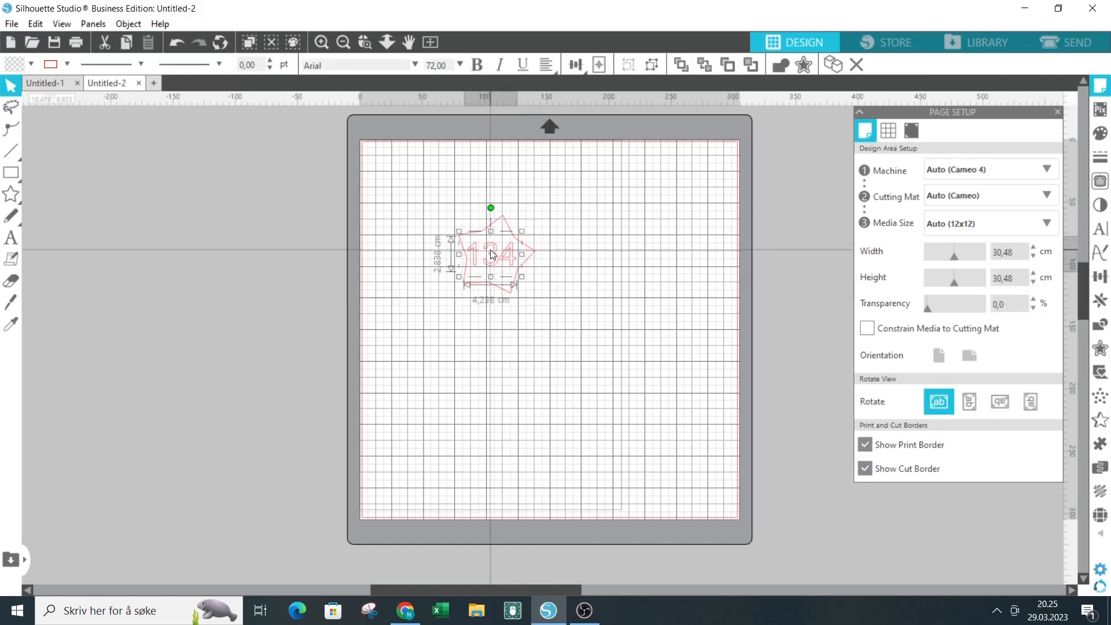
click(571, 212)
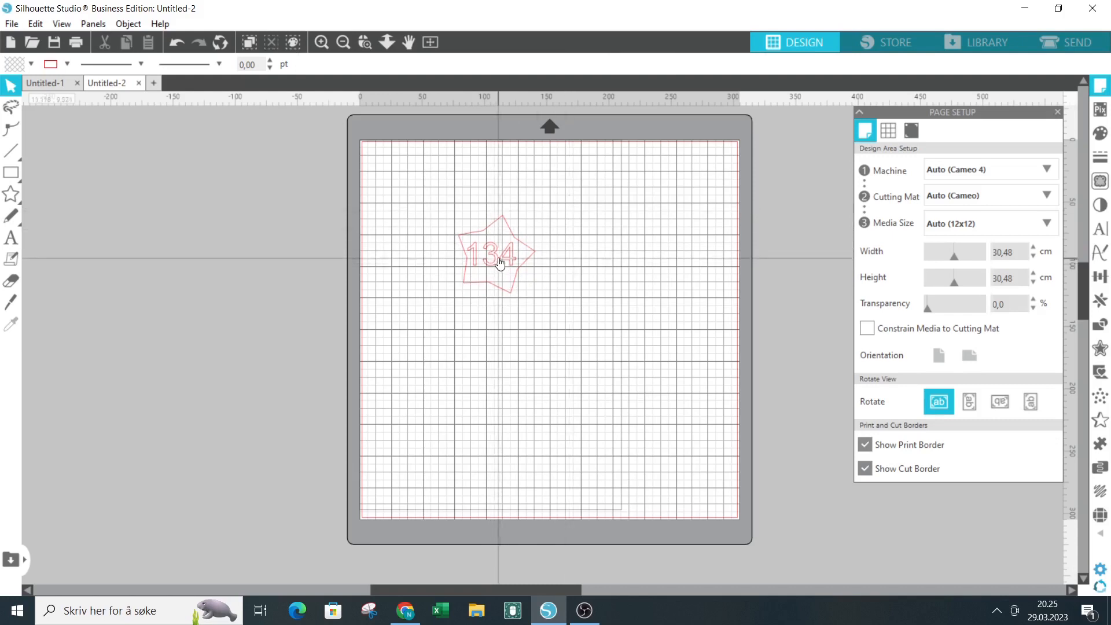
drag(503, 256, 606, 230)
click(507, 288)
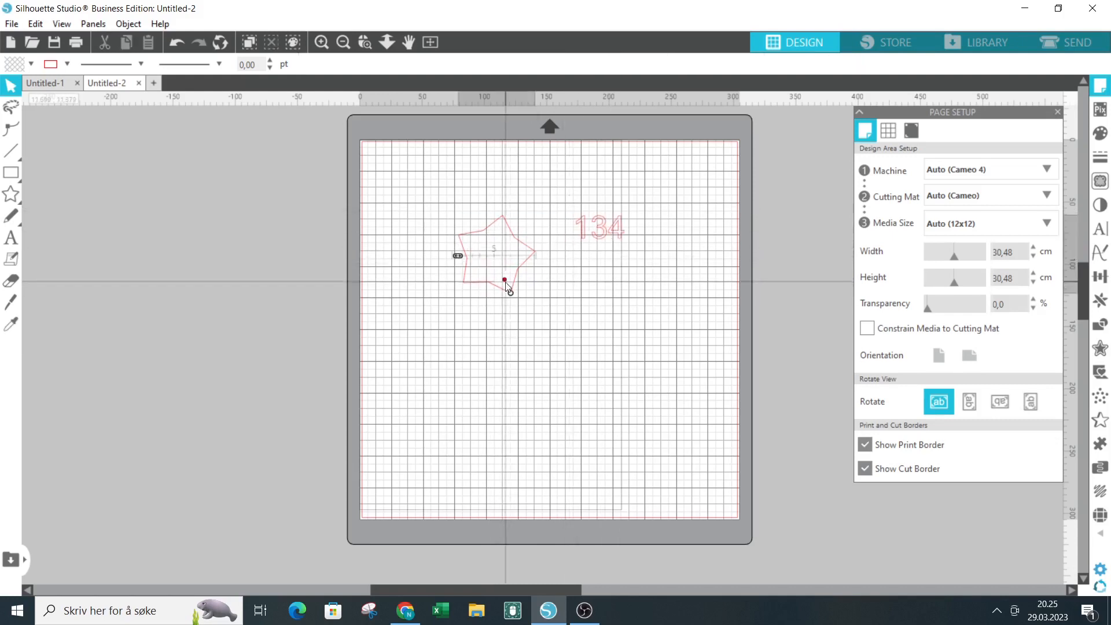
Enlarge the star to about 6.42 by 6.53 cm and rotate it until one point faces straight up.
click(506, 282)
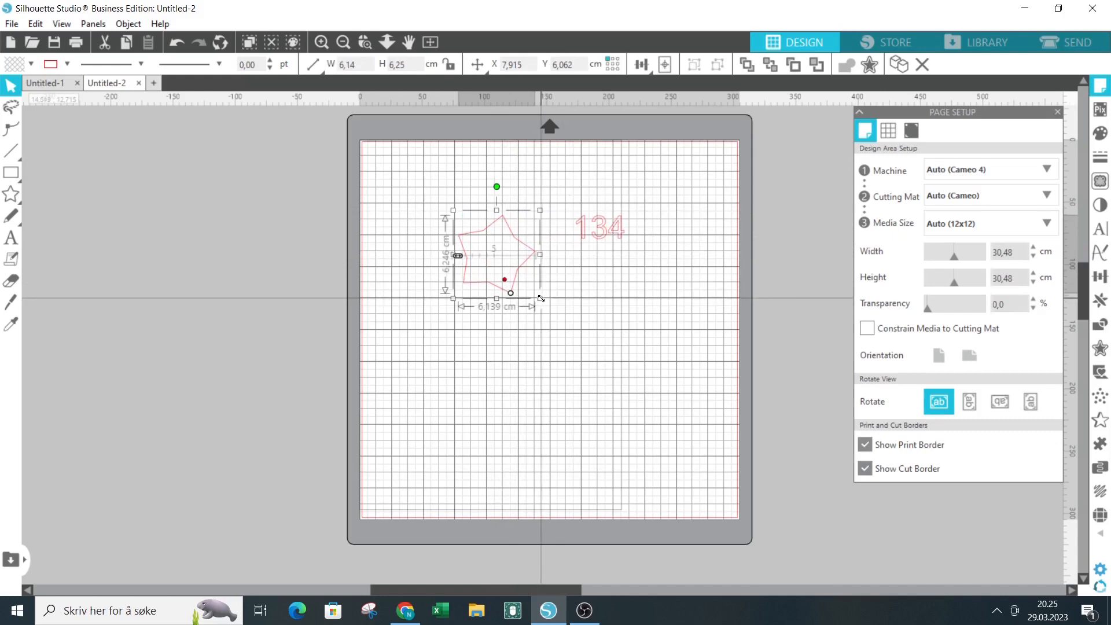
drag(512, 295, 549, 301)
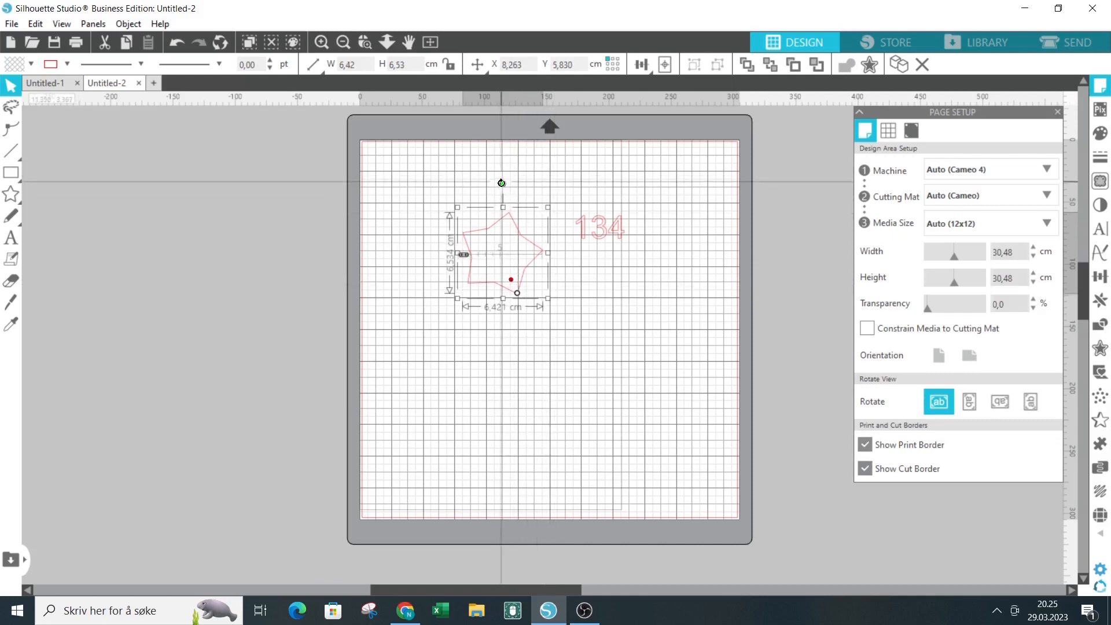
drag(502, 180, 490, 184)
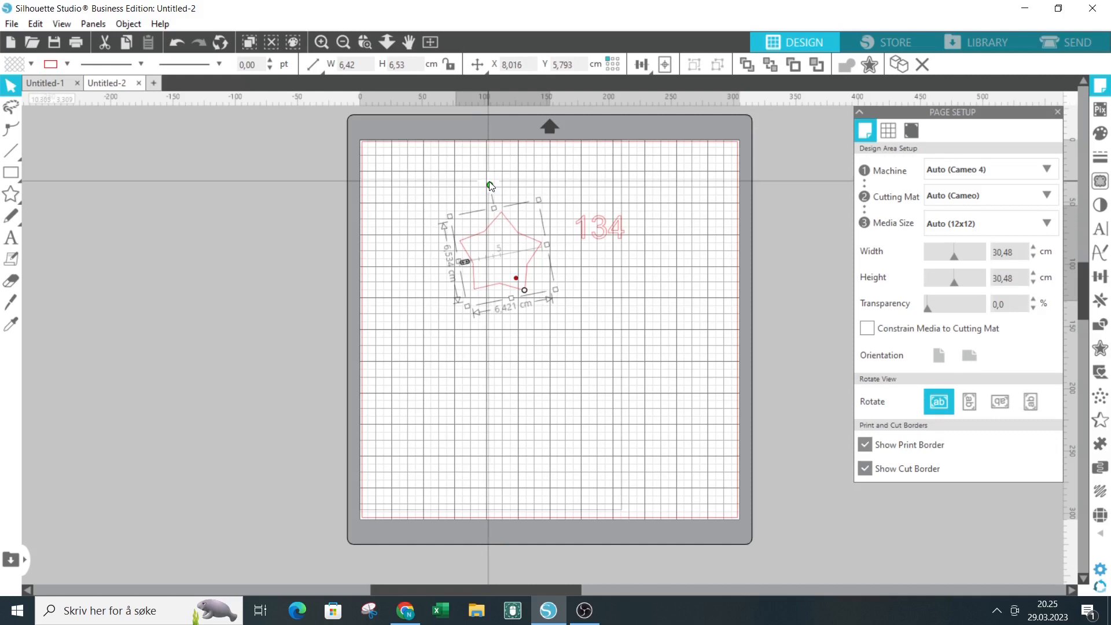
drag(490, 185, 469, 256)
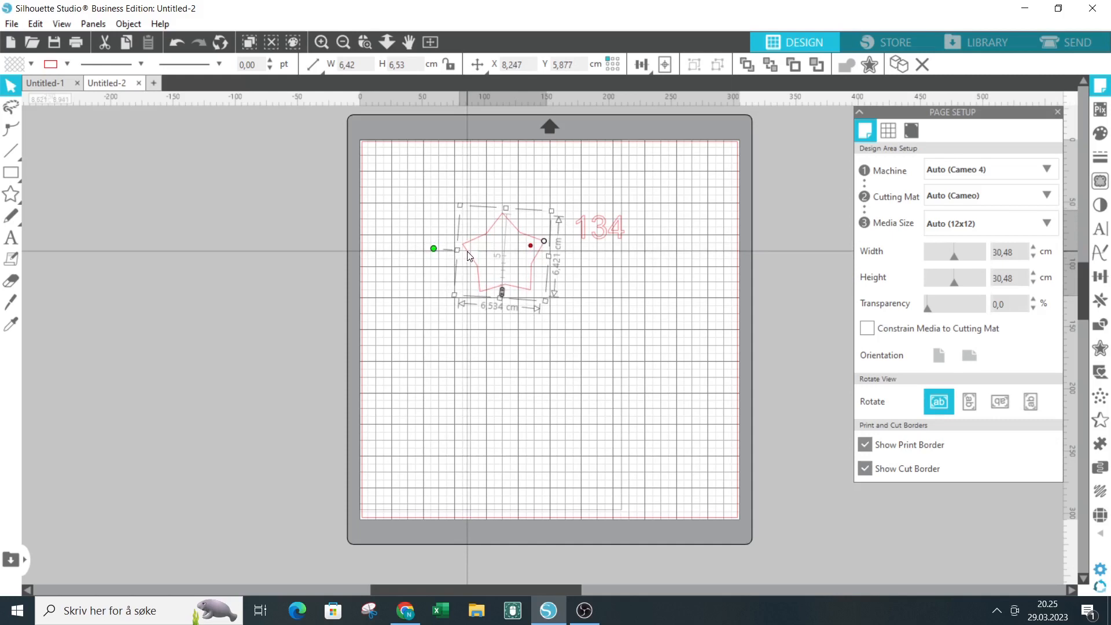
drag(469, 257, 468, 252)
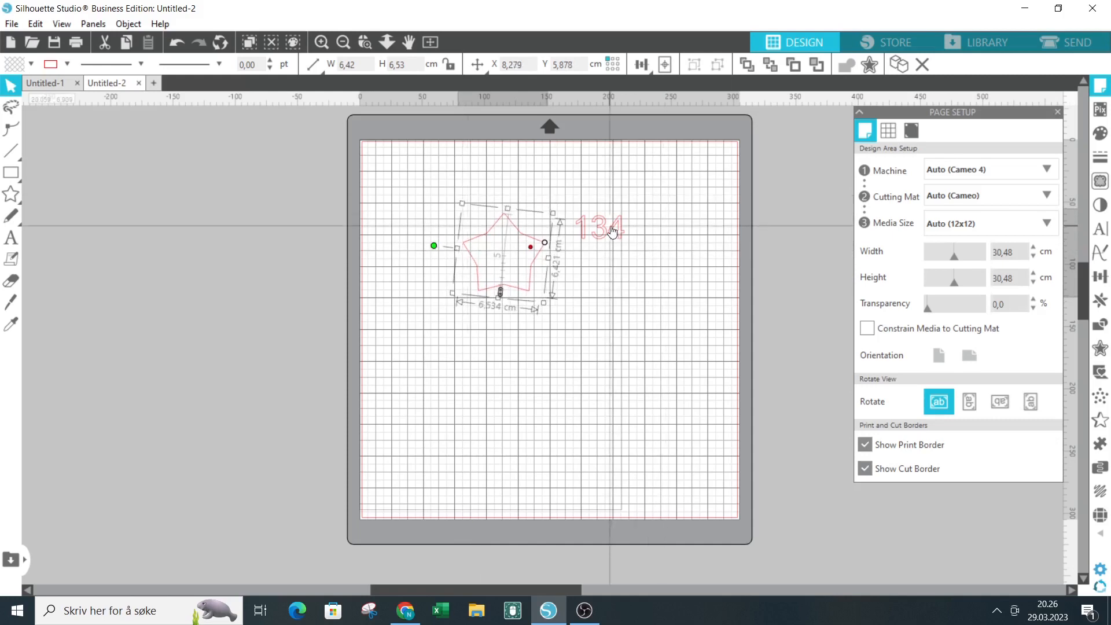
Move the text 134 back into the centre of the star.
click(579, 248)
drag(578, 249, 512, 253)
click(582, 197)
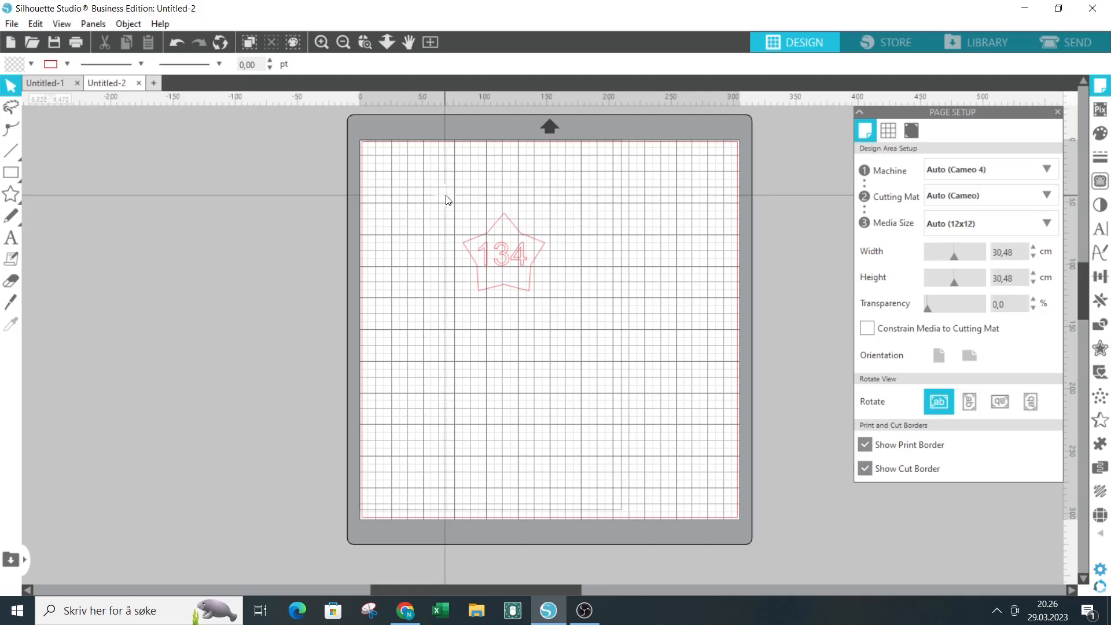
Group the star and the text 134 into one object.
click(502, 255)
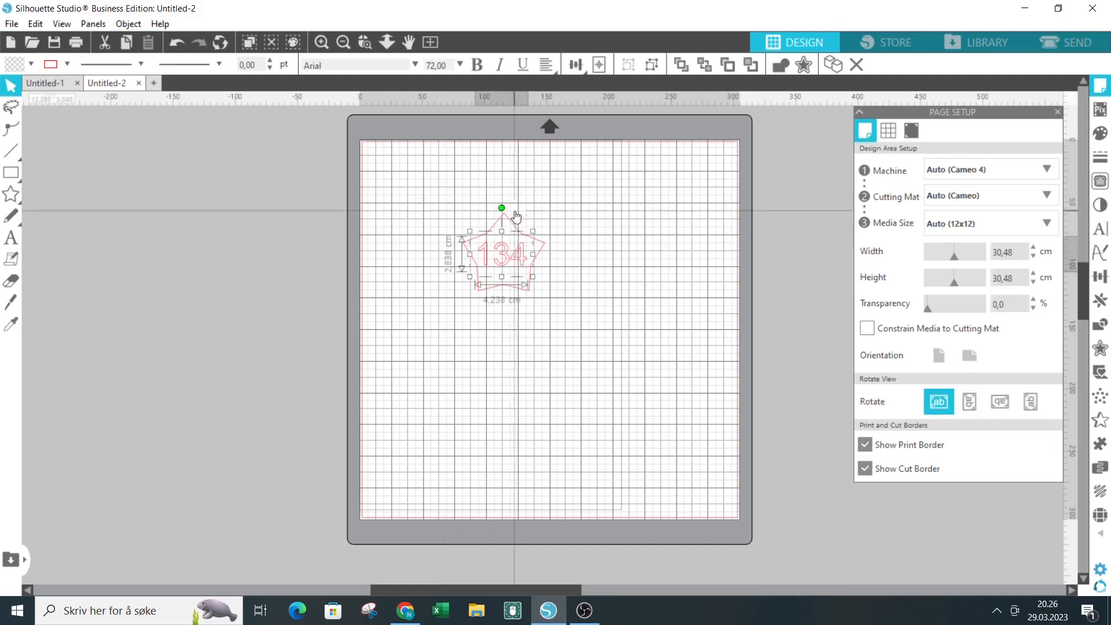
click(508, 218)
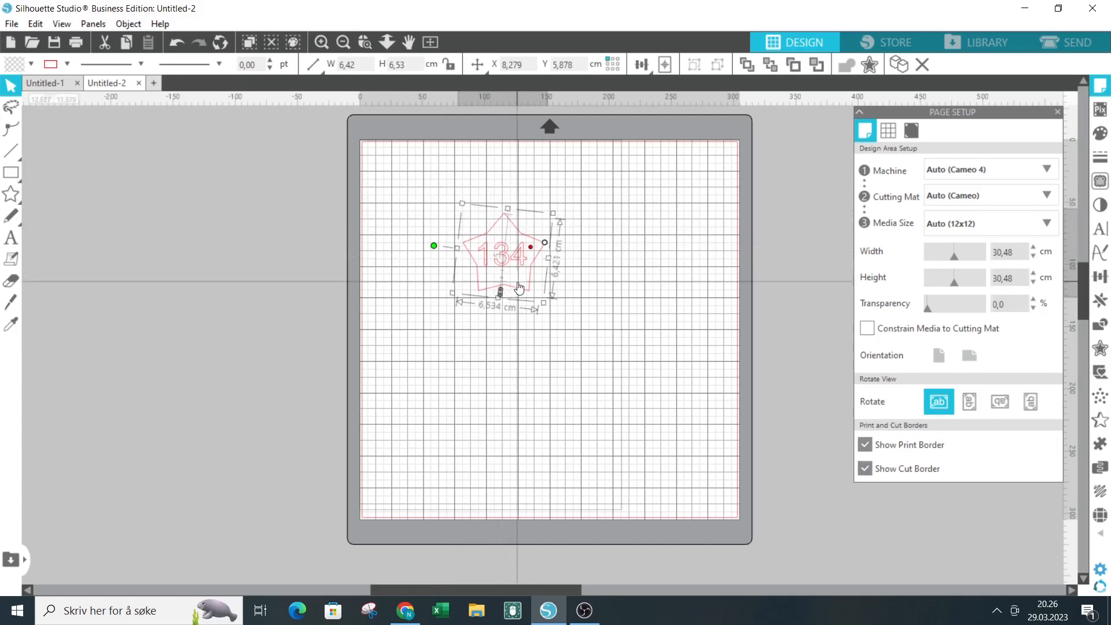
click(441, 203)
click(543, 283)
click(515, 263)
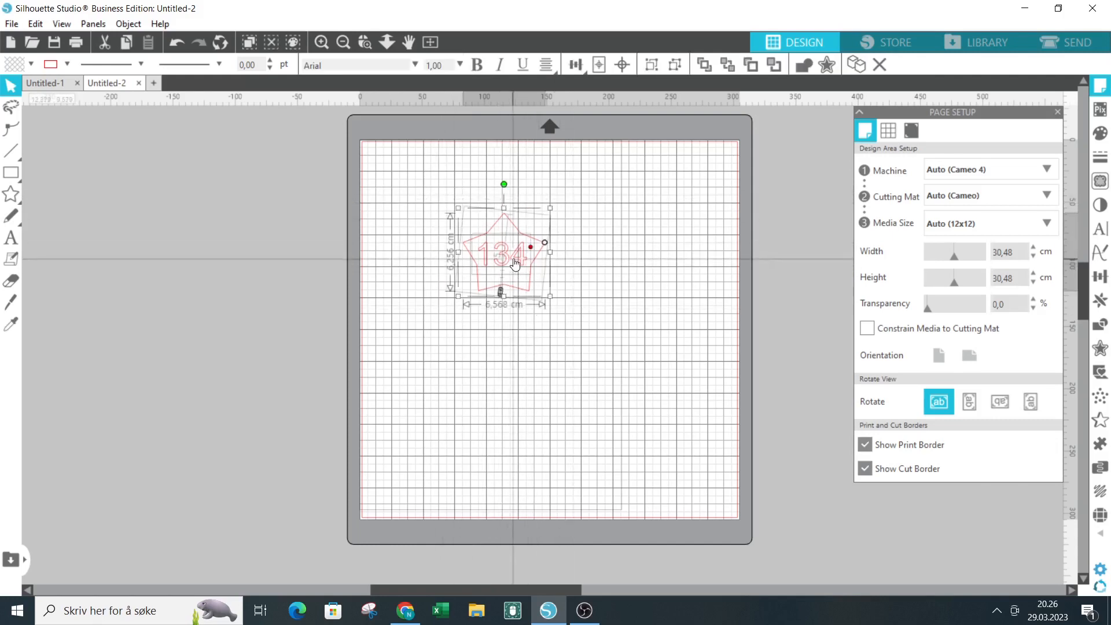
right_click(514, 262)
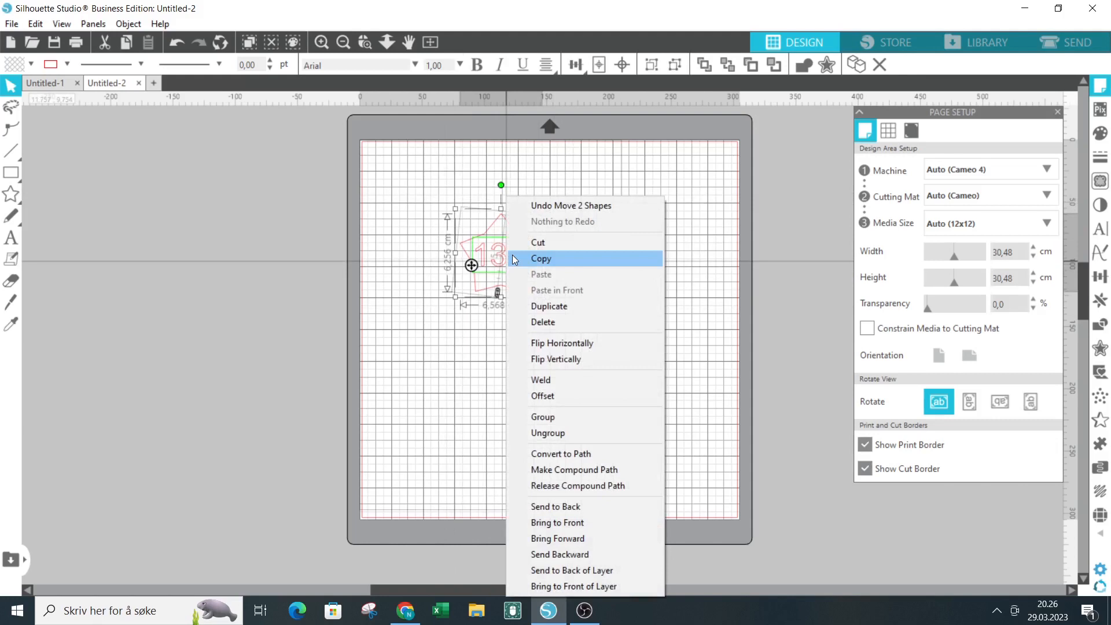
click(569, 416)
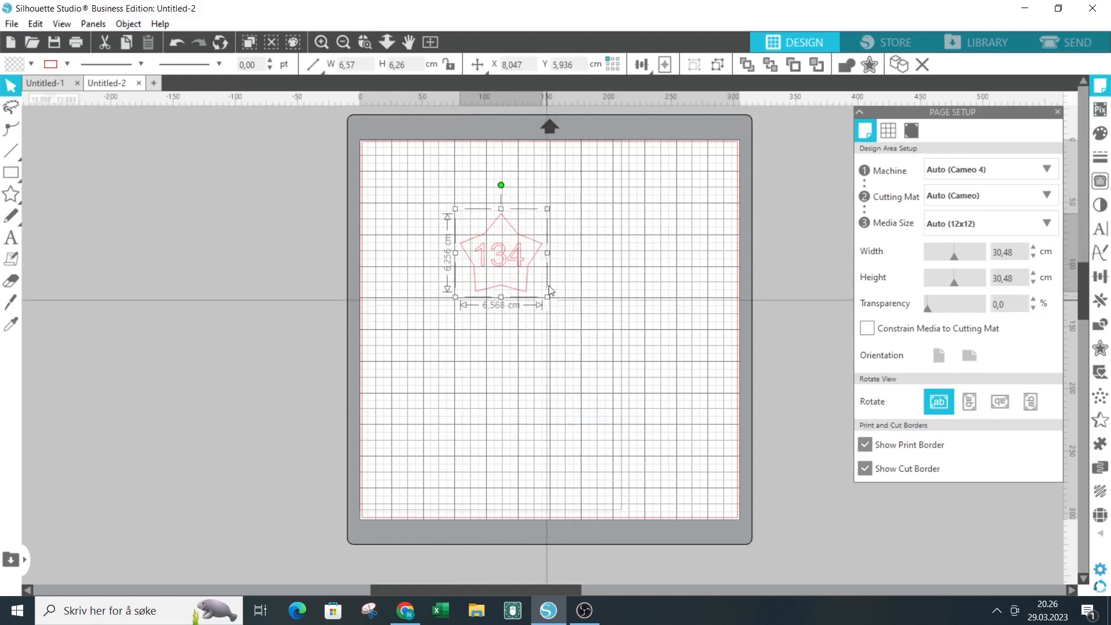
Scale the grouped star down to about 4.05 by 3.86 cm and place it in the page's upper-left corner.
mouse_move(502, 186)
mouse_down()
mouse_move(444, 206)
mouse_move(551, 206)
mouse_move(477, 189)
mouse_move(503, 184)
mouse_move(505, 192)
mouse_move(500, 183)
mouse_up()
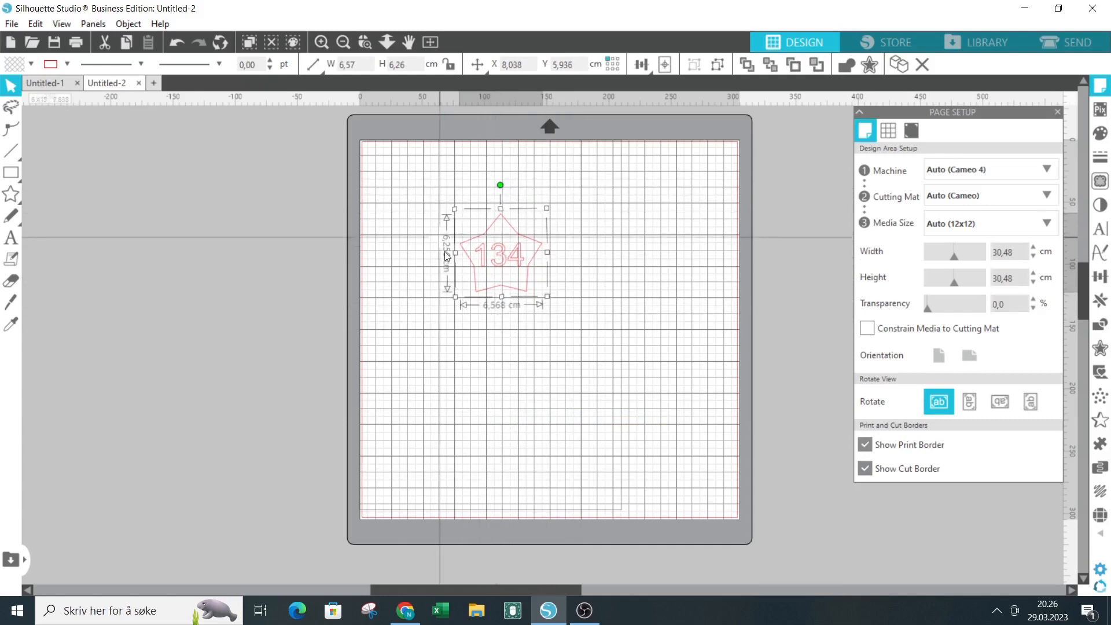
drag(547, 296, 519, 263)
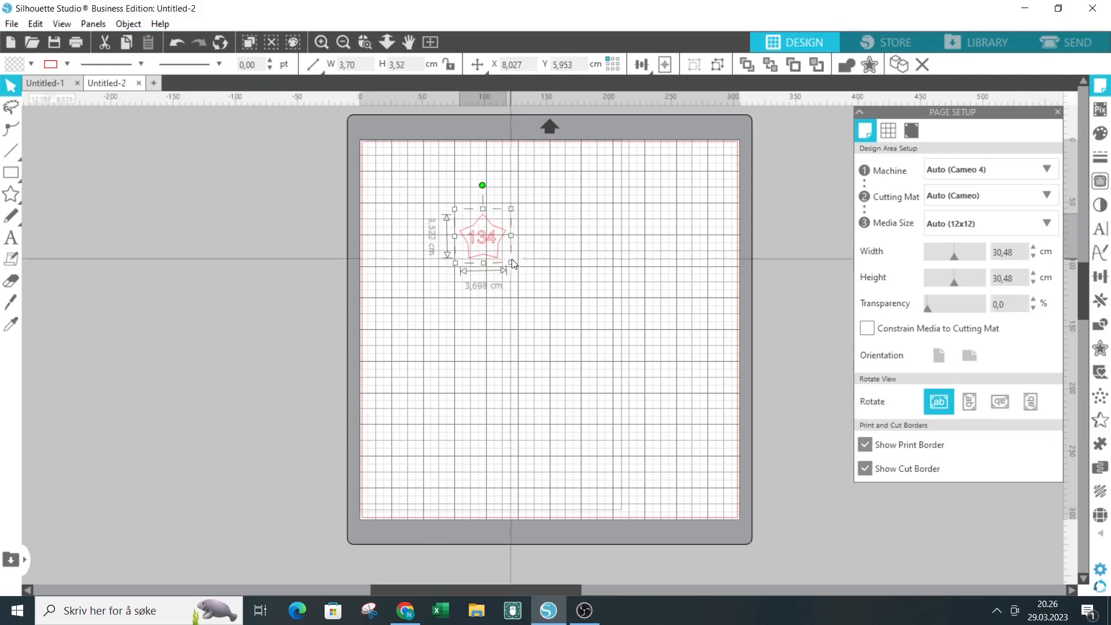
drag(512, 262, 515, 266)
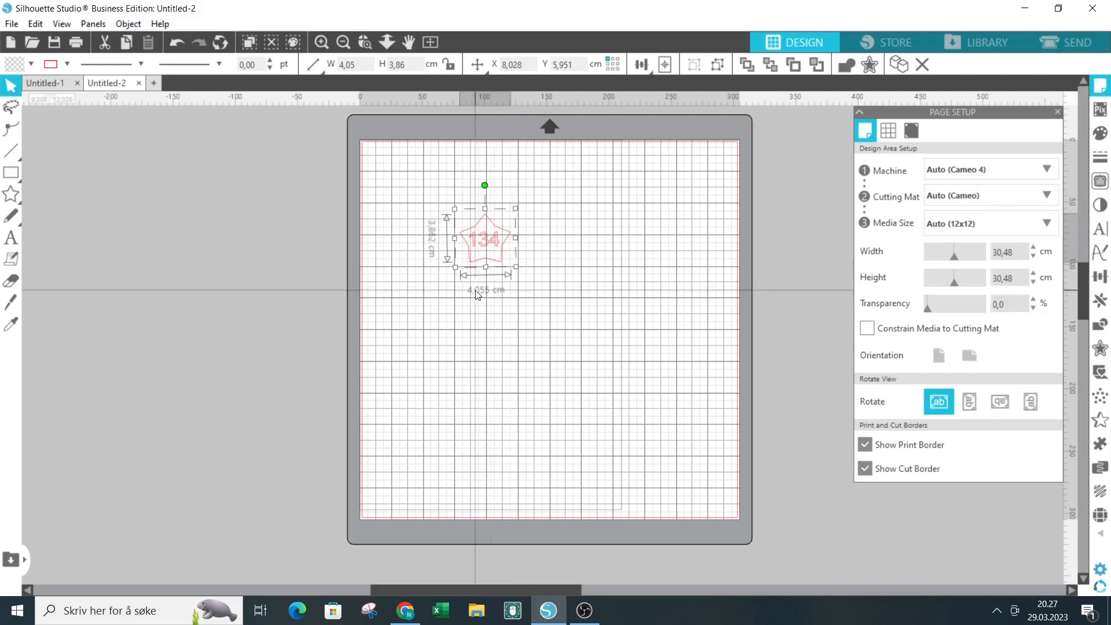
click(558, 241)
drag(484, 240, 388, 165)
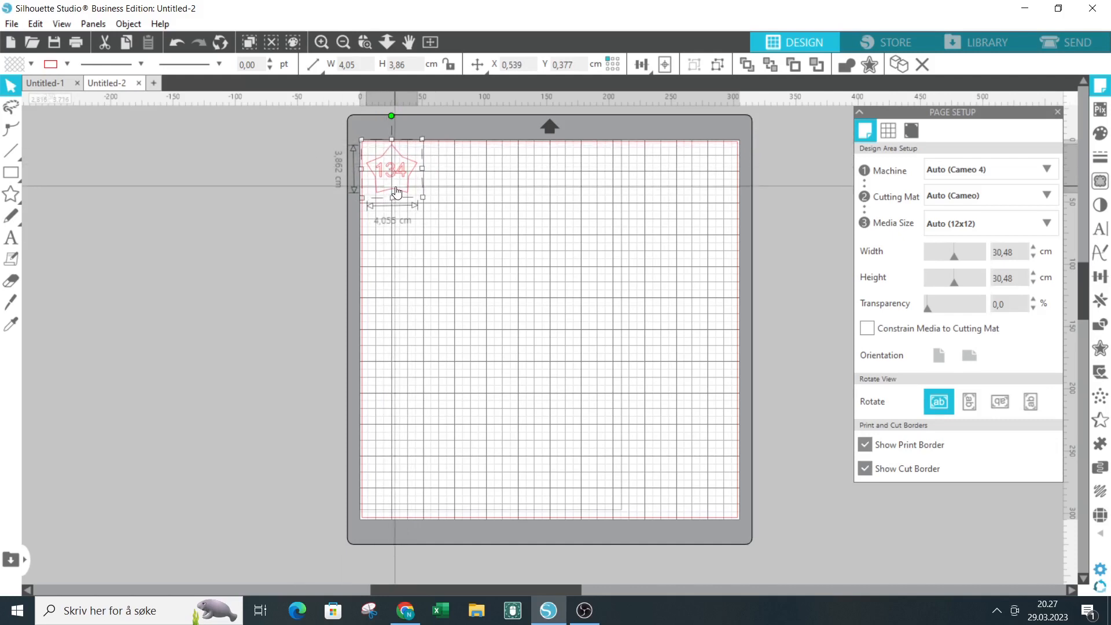
Paste six copies of the grouped 134 star onto the page.
key(i)
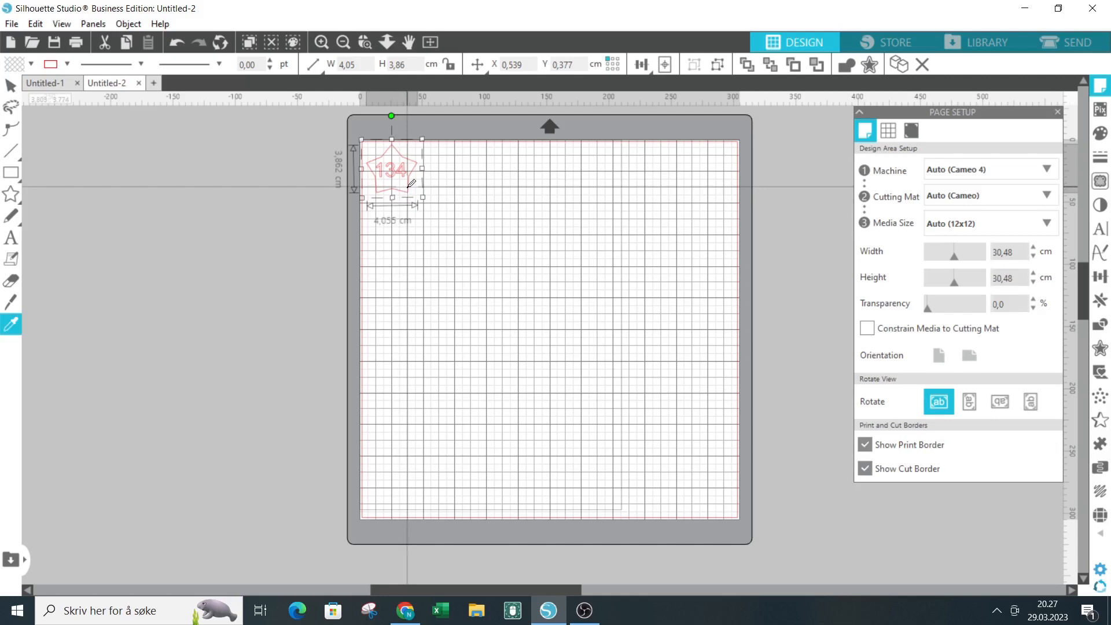
key(ctrl+v)
key(ctrl+v)
key(ctrl+v)
key(ctrl+v)
key(ctrl+v)
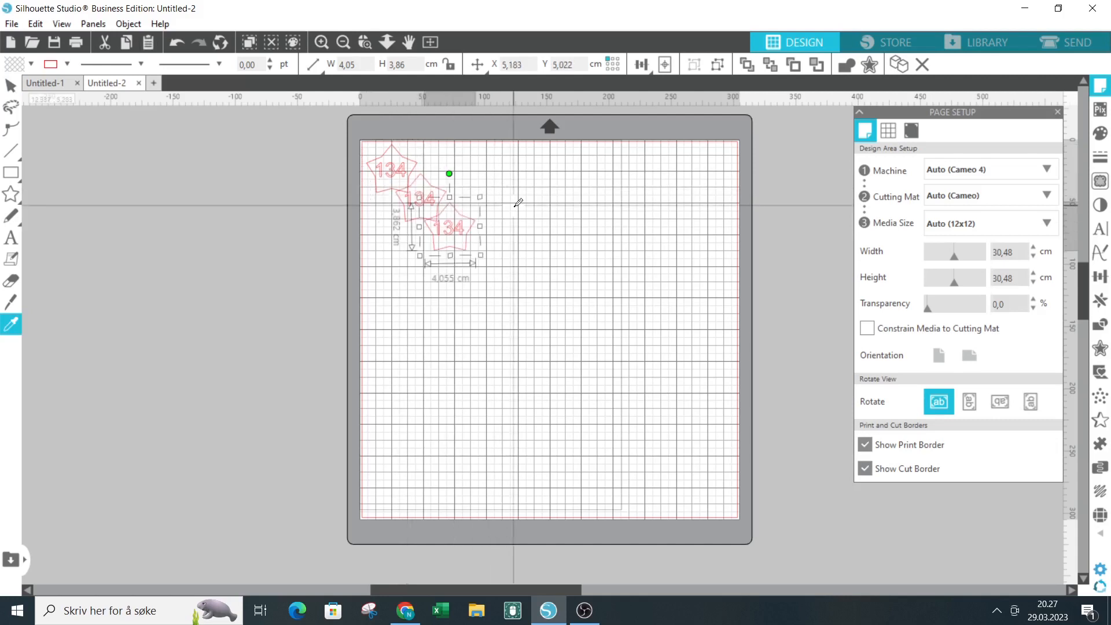
key(ctrl+v)
key(v)
Line up five copies beside the original along the page's top edge and start a second row with the sixth.
drag(425, 200, 443, 166)
drag(451, 227, 506, 172)
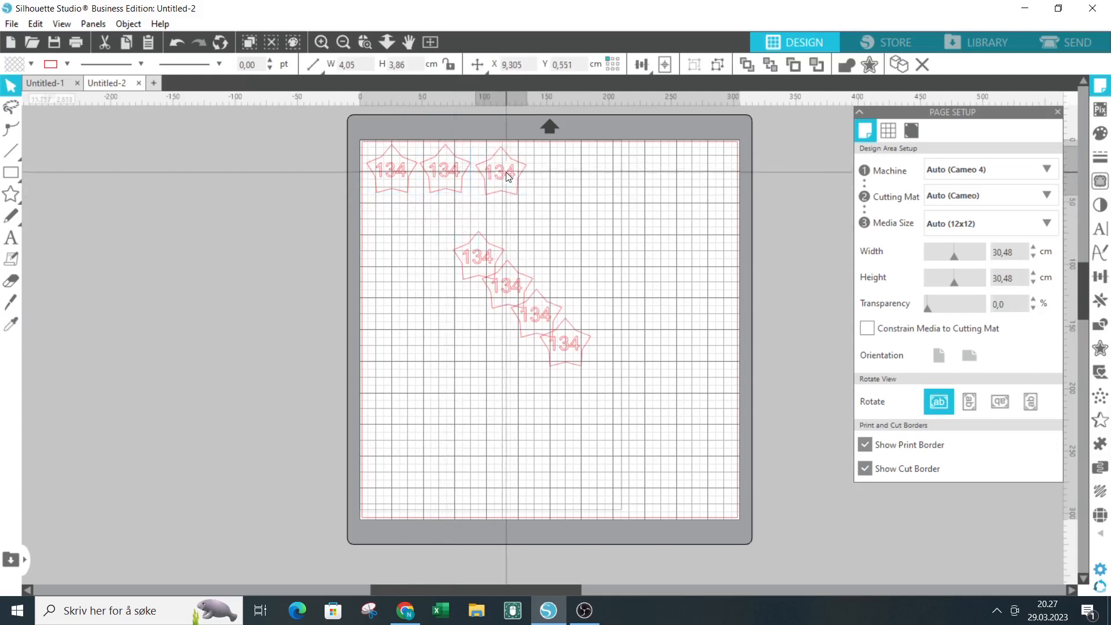
drag(487, 261, 558, 172)
drag(505, 278, 606, 158)
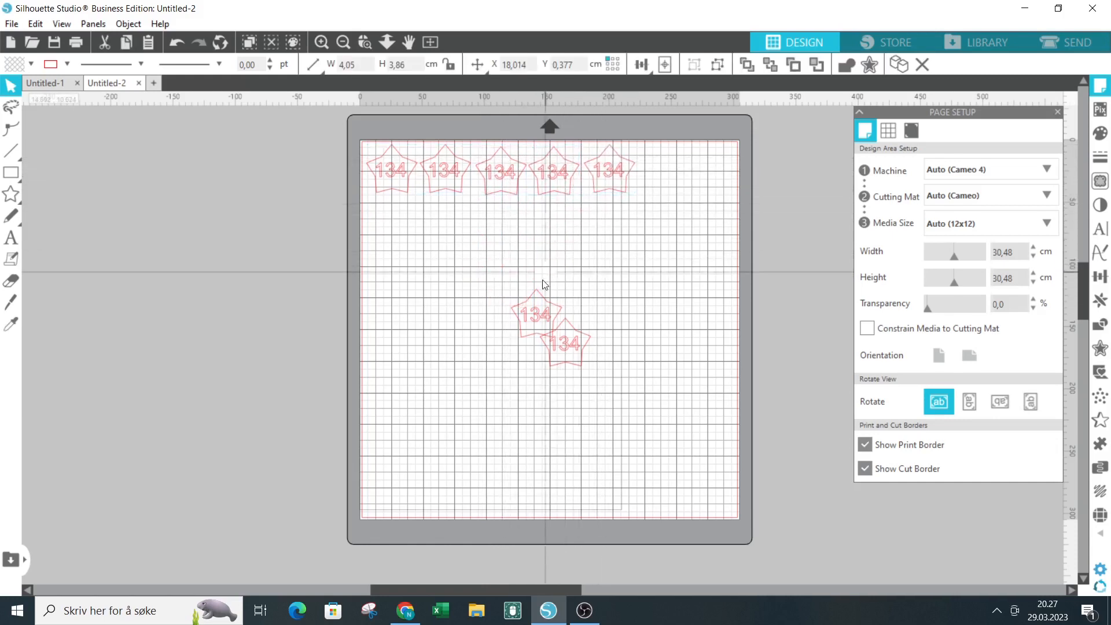
drag(534, 313, 659, 162)
drag(561, 345, 412, 214)
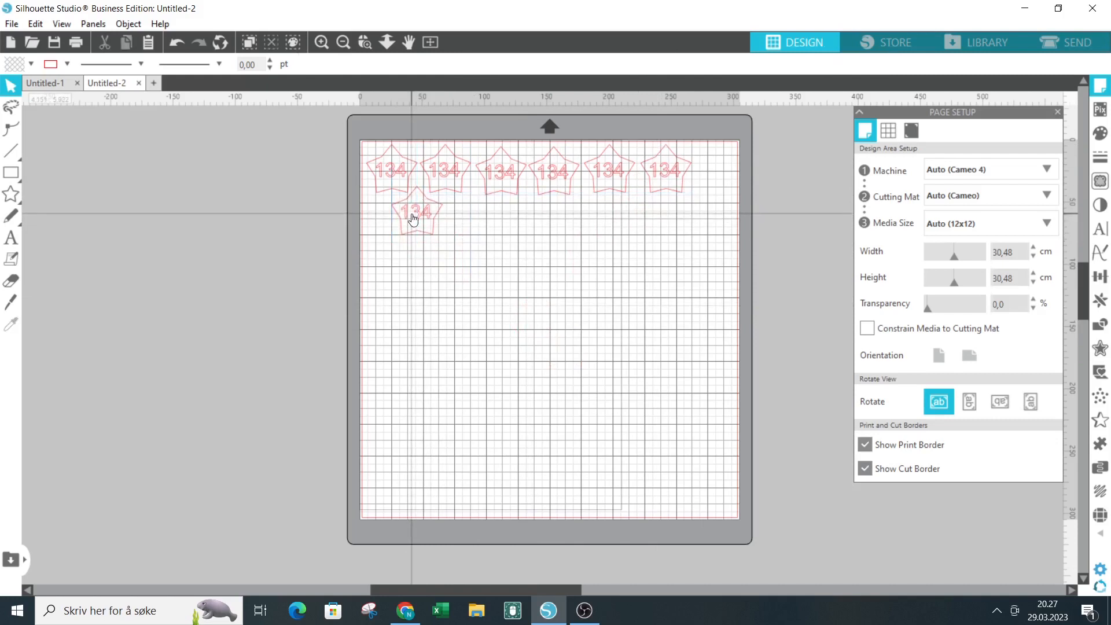
Paste four more copies of the 134 star and line them up beside the first star of the second row.
key(ctrl+v)
key(ctrl+v)
key(ctrl+v)
key(ctrl+v)
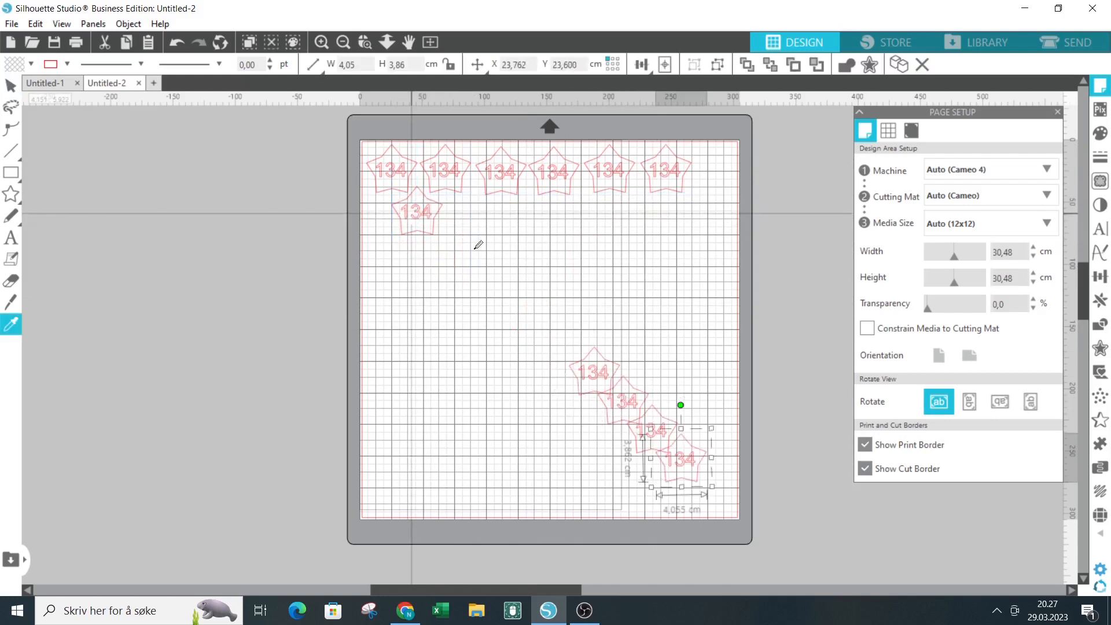
drag(681, 457, 469, 209)
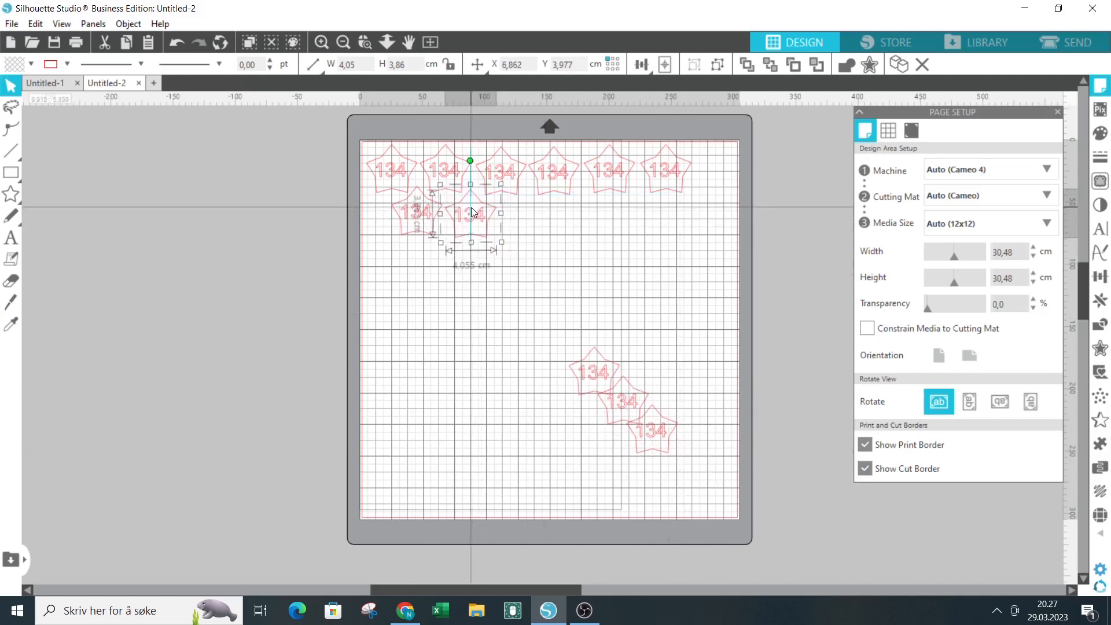
drag(602, 376, 529, 210)
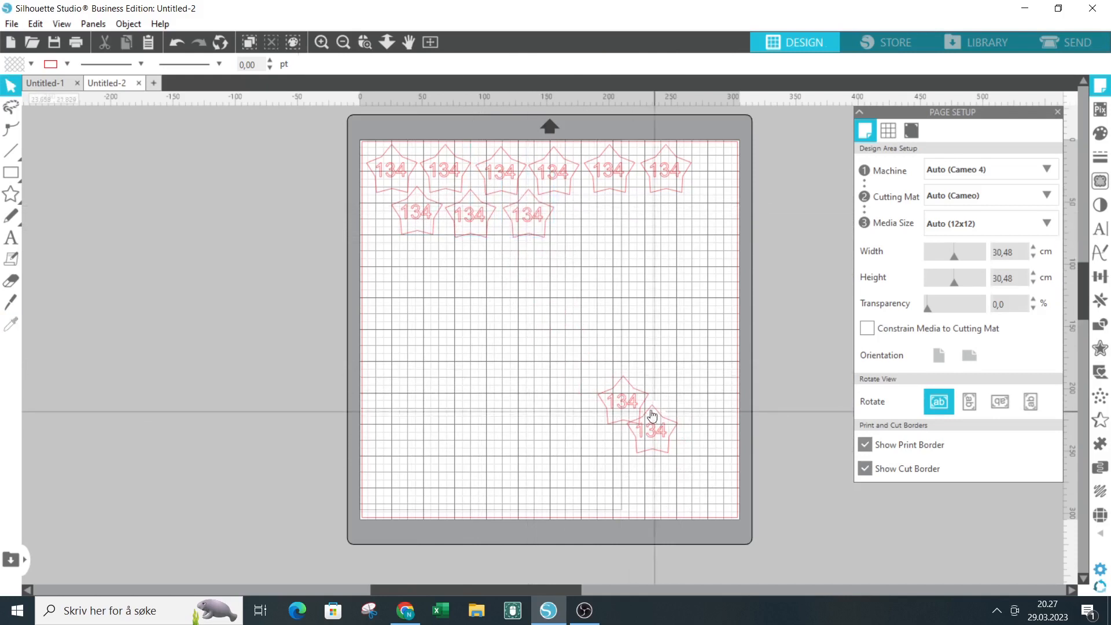
drag(623, 378, 585, 207)
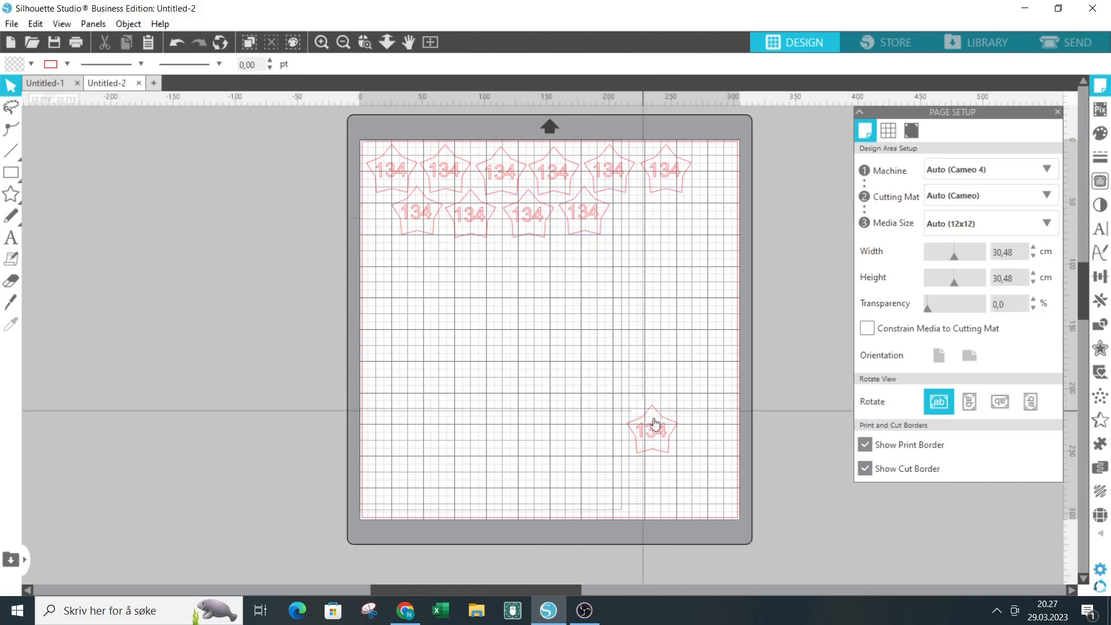
drag(654, 427, 642, 212)
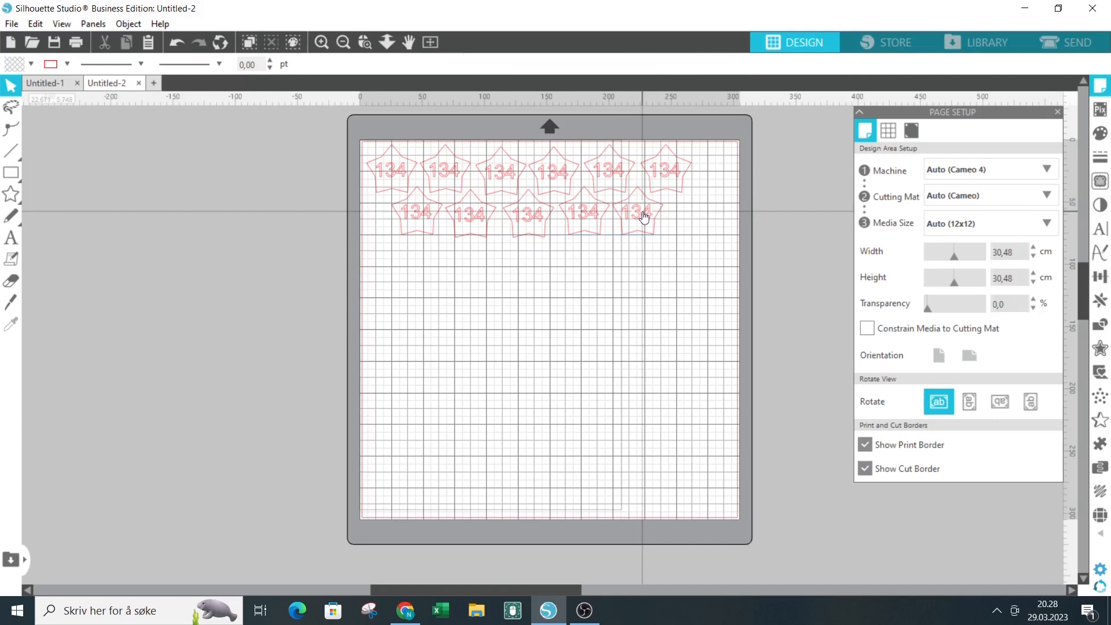
Paste one more 134 star, place it at the right end of the second row and deselect it.
key(ctrl+v)
drag(717, 445, 698, 214)
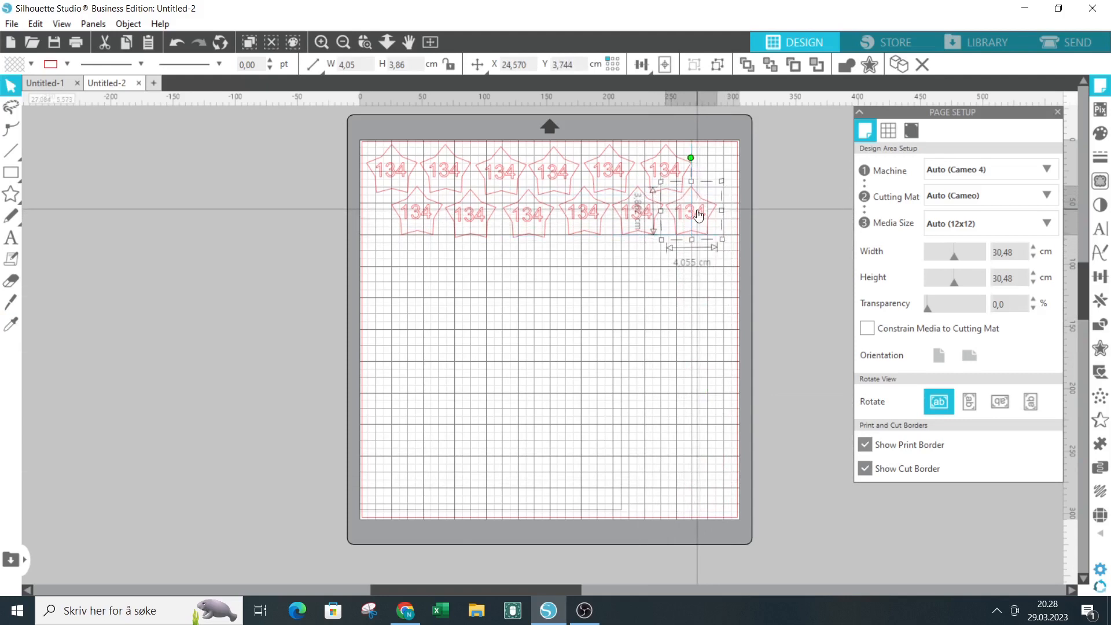
drag(699, 214, 698, 214)
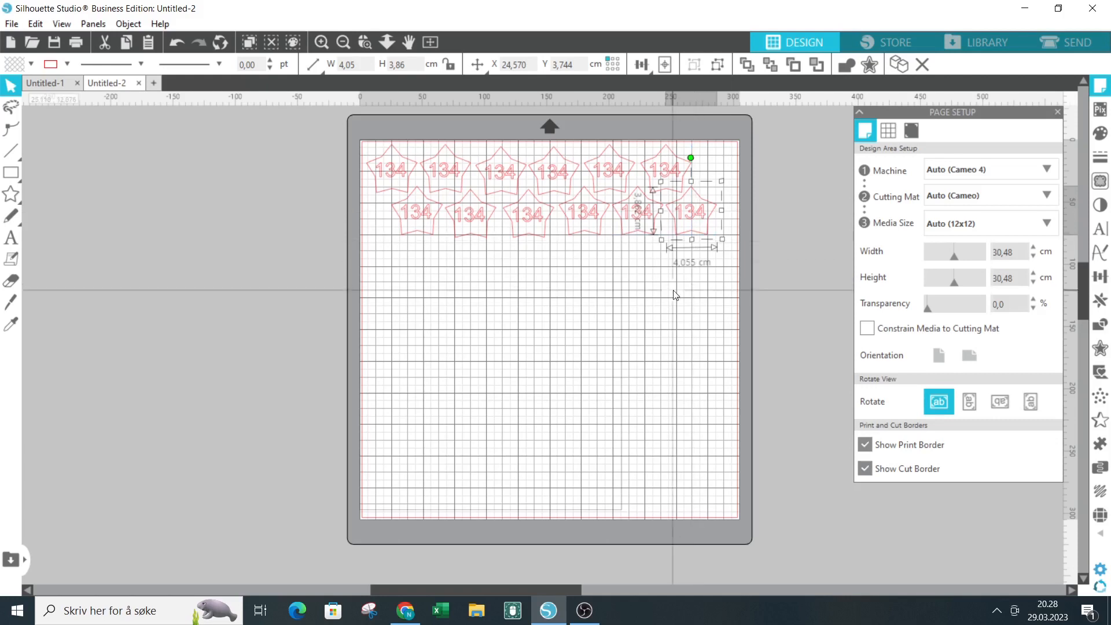
click(676, 295)
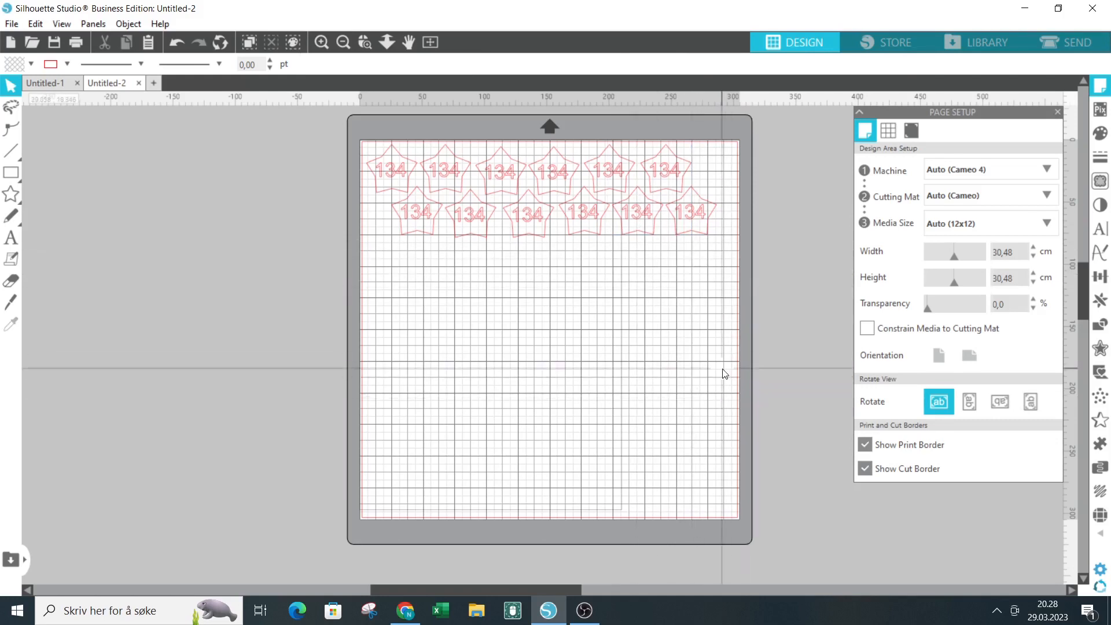
Check the cut preview, return to the design and flip all twelve stars horizontally.
click(1071, 41)
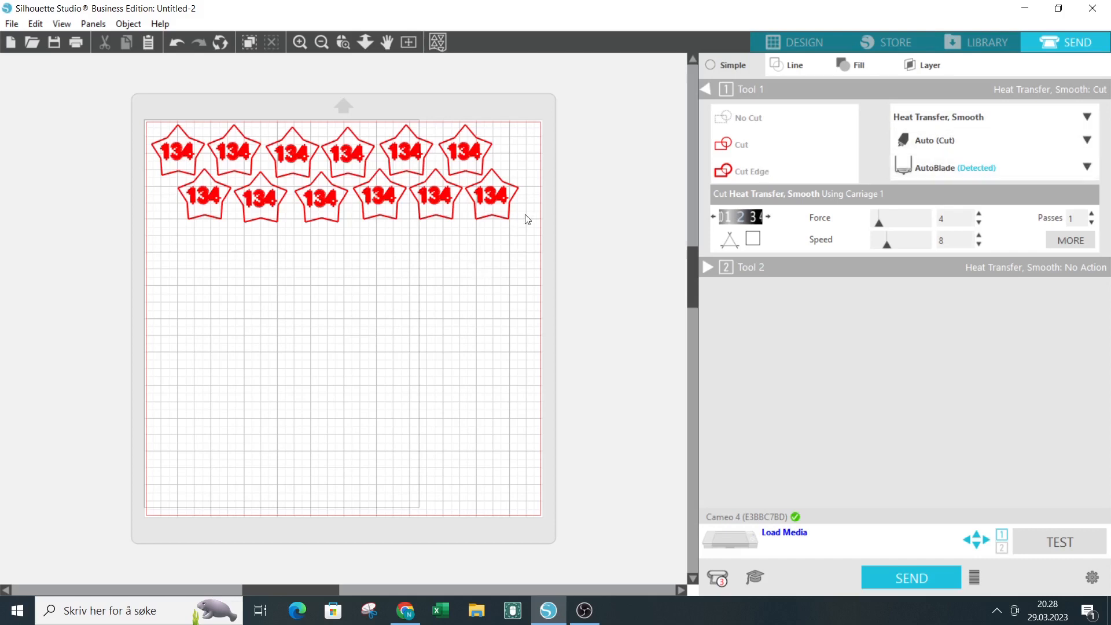
click(814, 48)
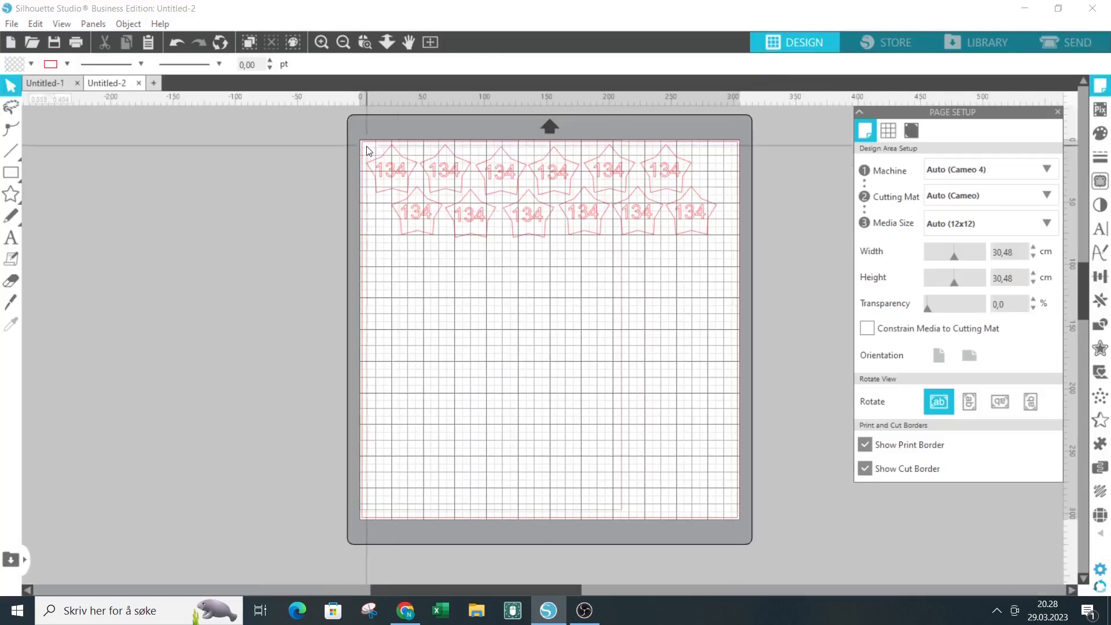
drag(371, 150, 706, 248)
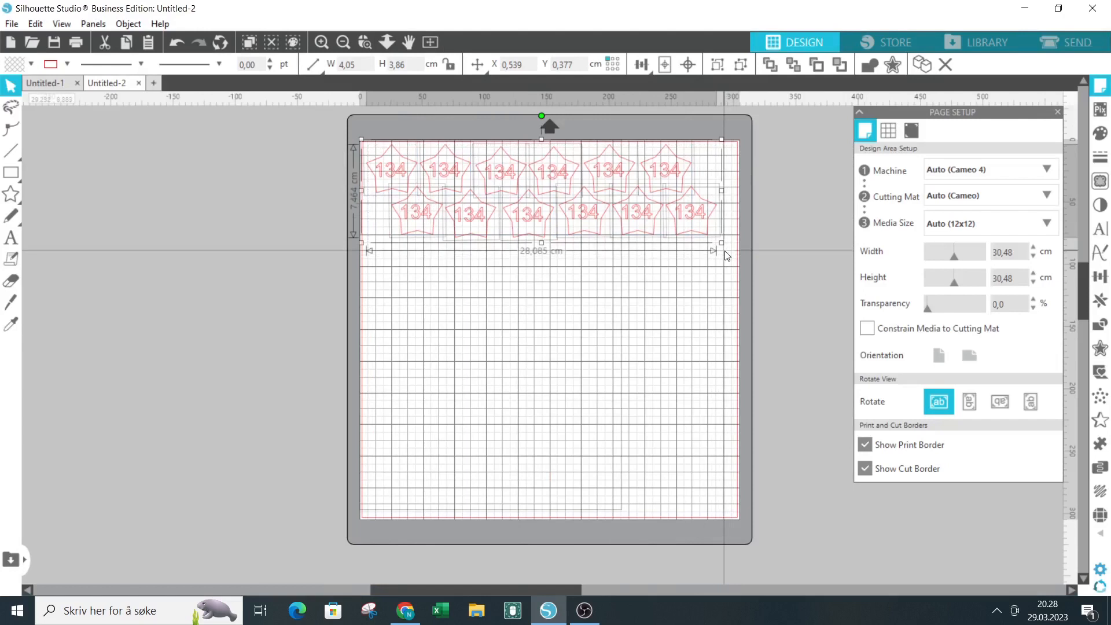
right_click(654, 213)
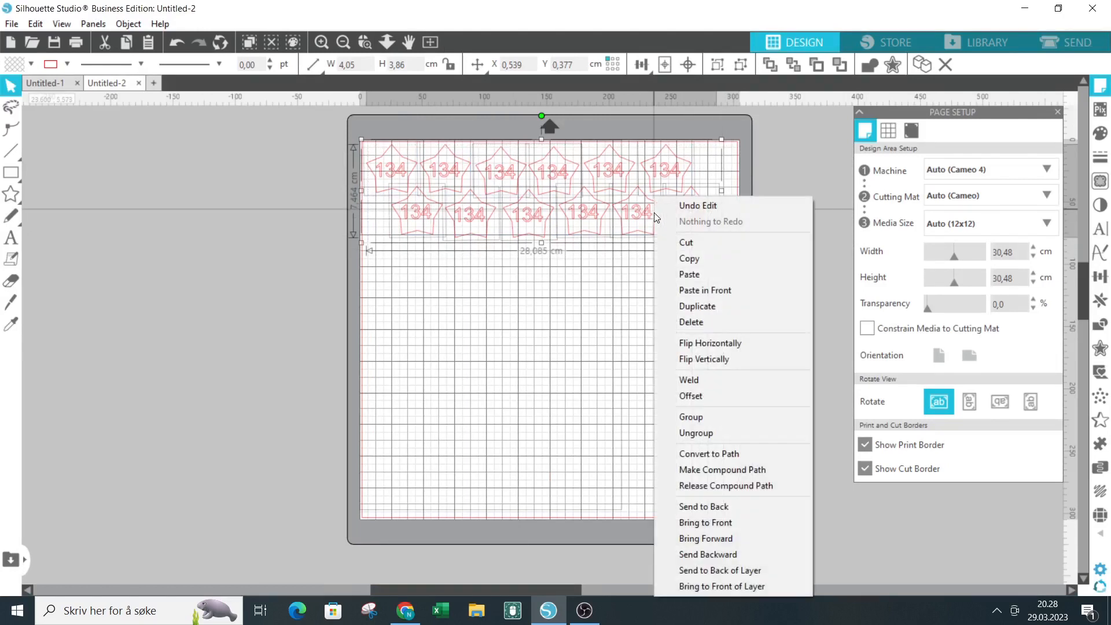
click(725, 350)
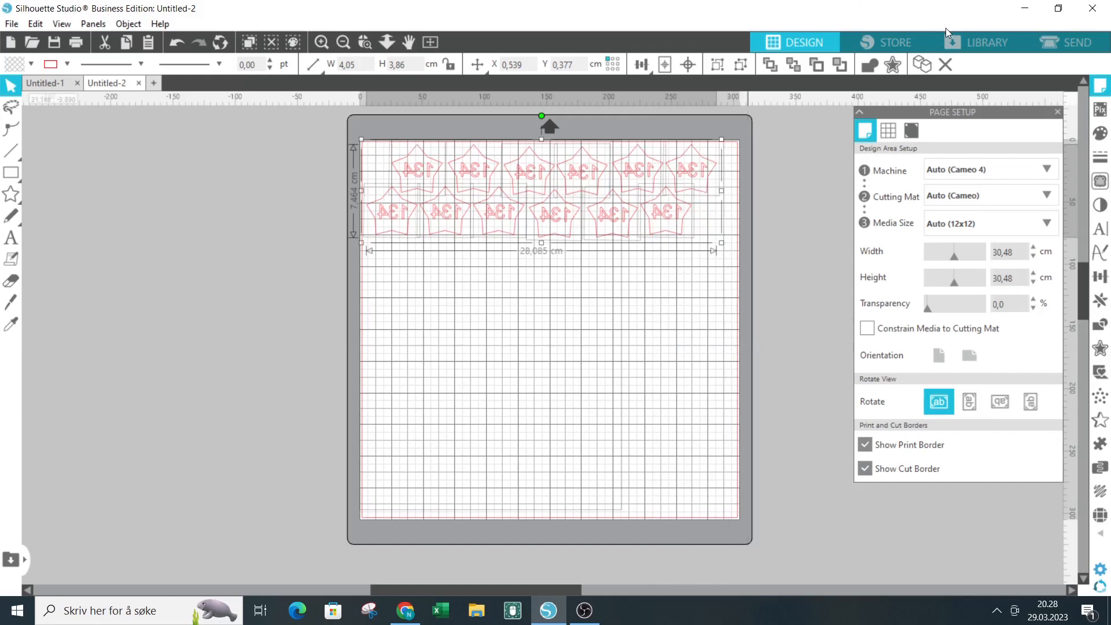
Send the mirrored stars to the cutter as displayed, using the Heat Transfer, Smooth cut settings.
click(1080, 42)
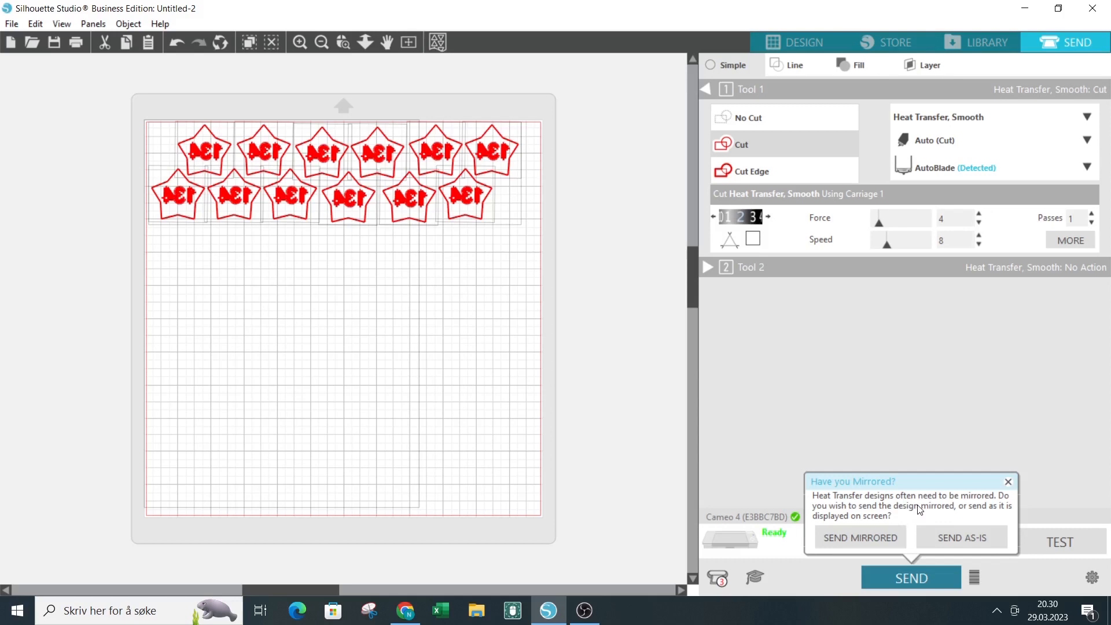
click(969, 534)
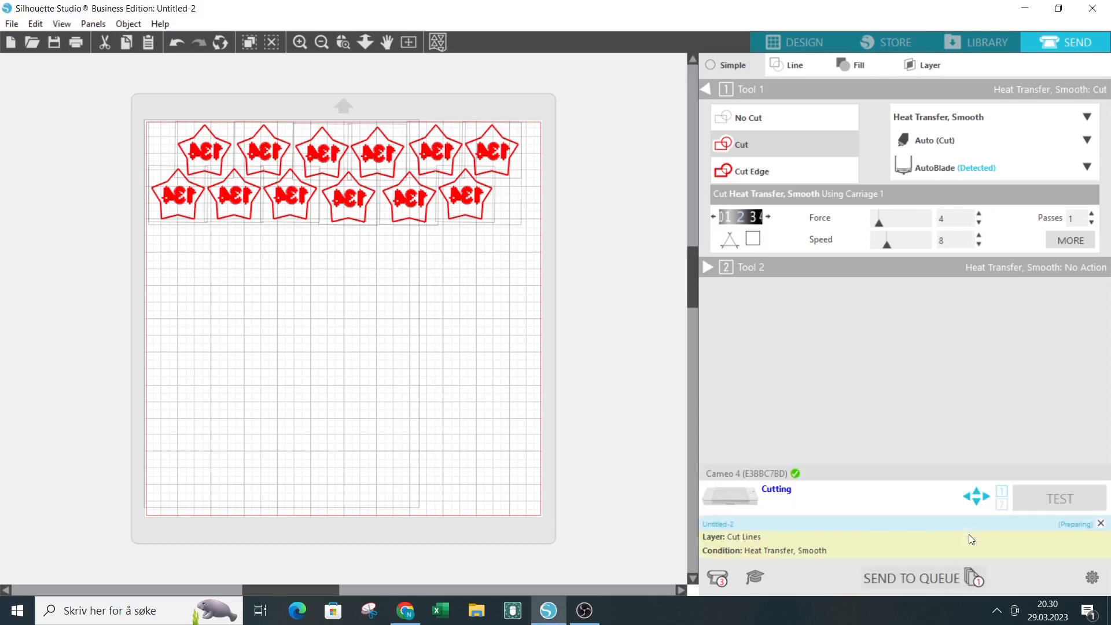